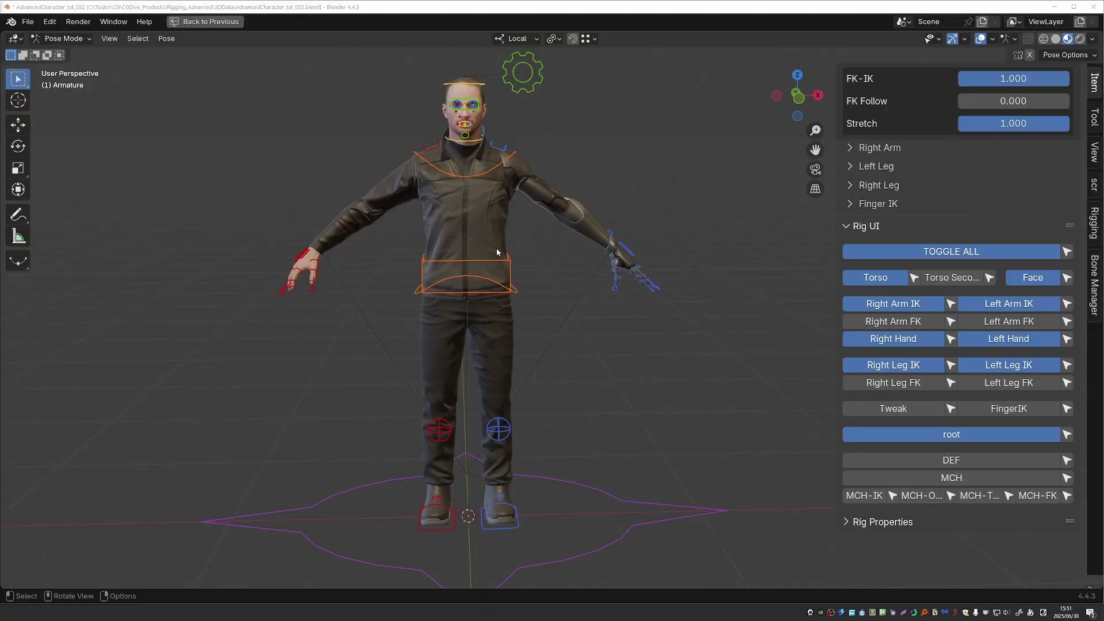
- Start moving the chest control, then cancel so the chest returns to rest
{"action": "left_click", "coordinate": [485, 173]}
{"action": "key", "text": "g"}
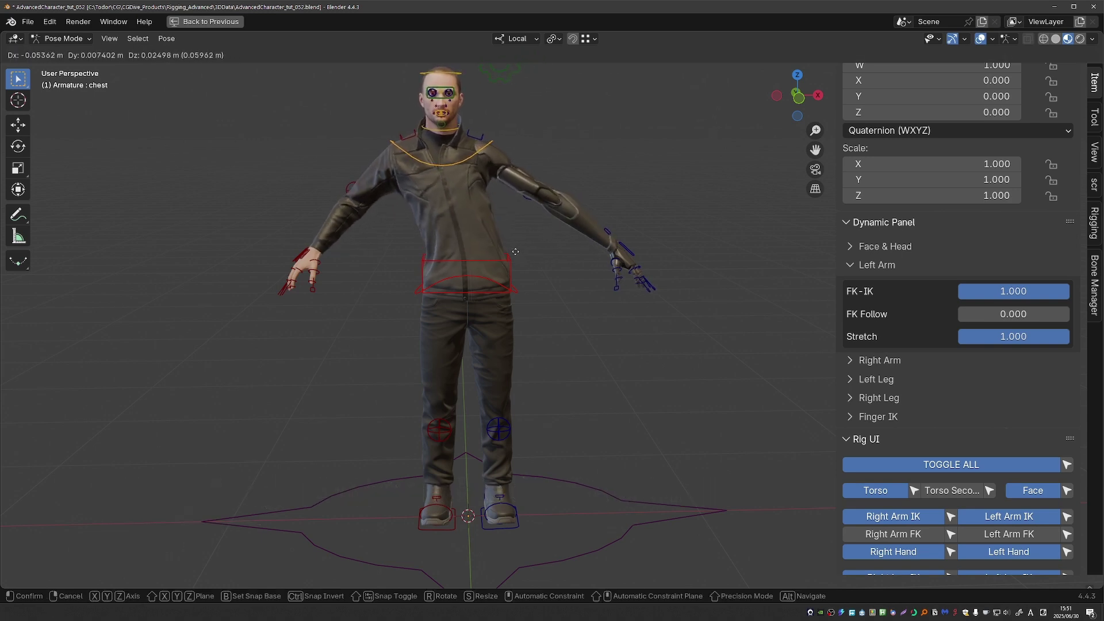
{"action": "key", "text": "Escape"}
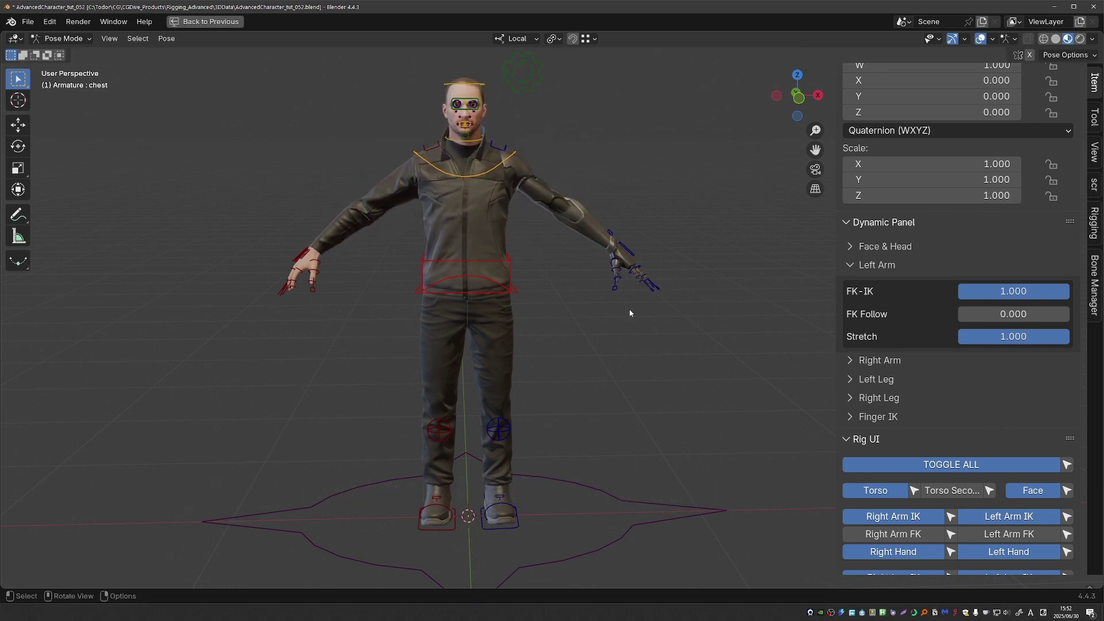
- Collapse the Left Arm rig settings and briefly expand the Face & Head settings
{"action": "left_click", "coordinate": [866, 265]}
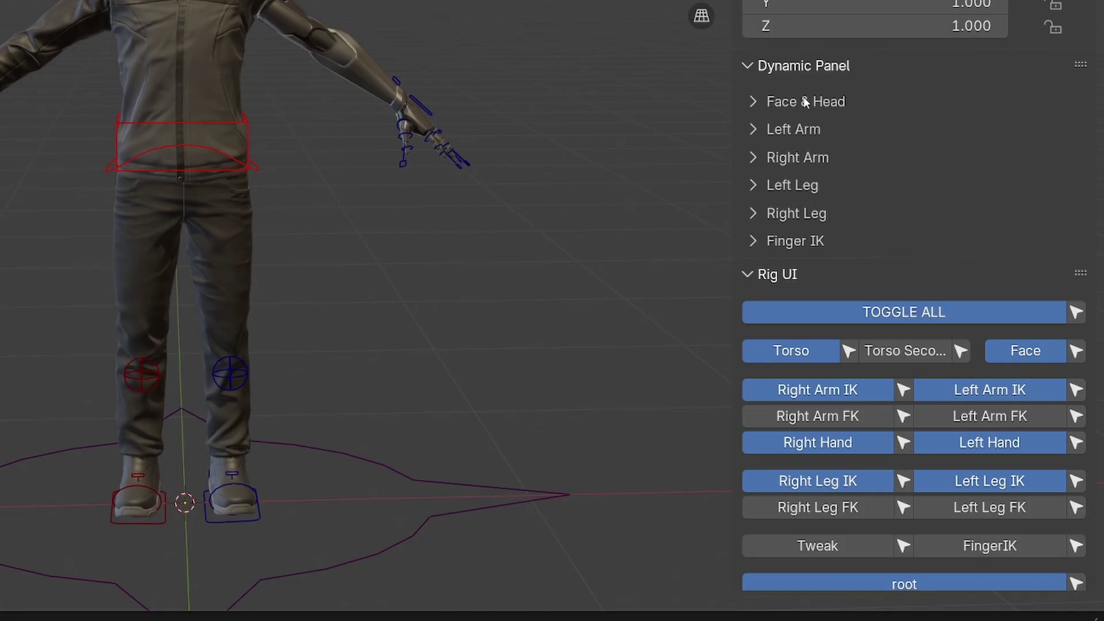
{"action": "left_click", "coordinate": [805, 103]}
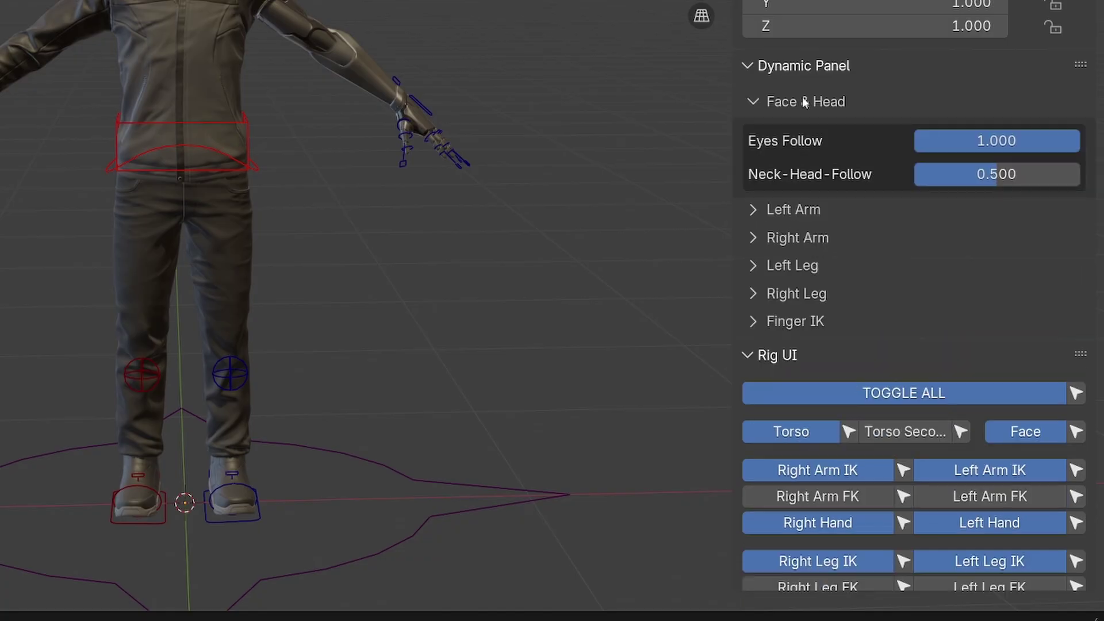
{"action": "left_click", "coordinate": [805, 103]}
{"action": "scroll", "coordinate": [820, 191], "scroll_direction": "down", "scroll_amount": 4}
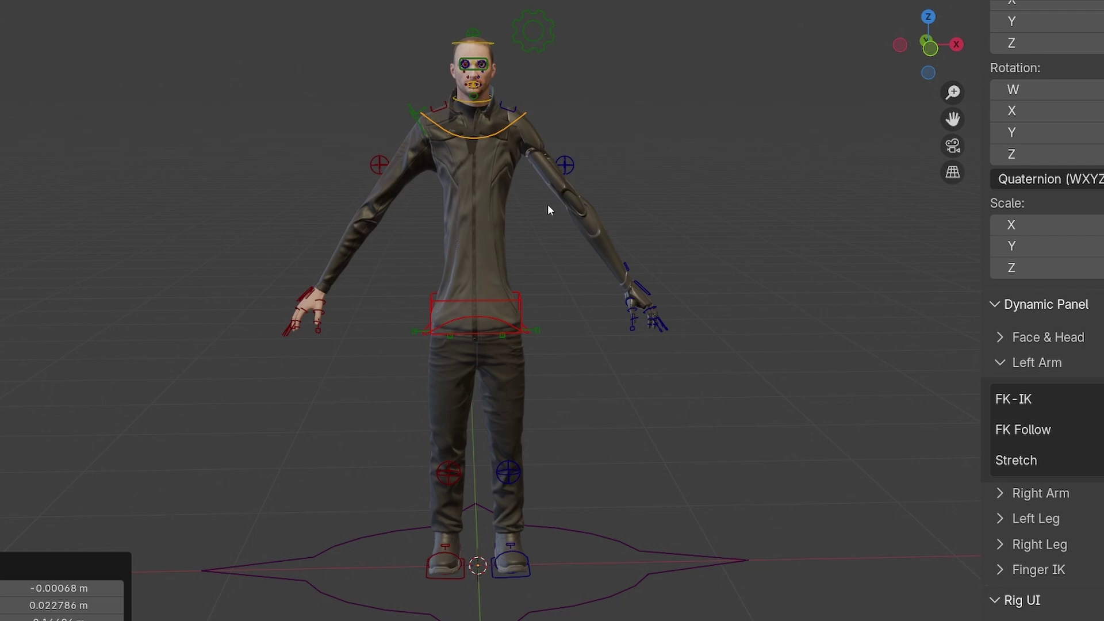
- Stretch the upper body and lower the left arm, then reset and reveal the tweak controls
{"action": "left_click_drag", "start_coordinate": [548, 205], "coordinate": [572, 252]}
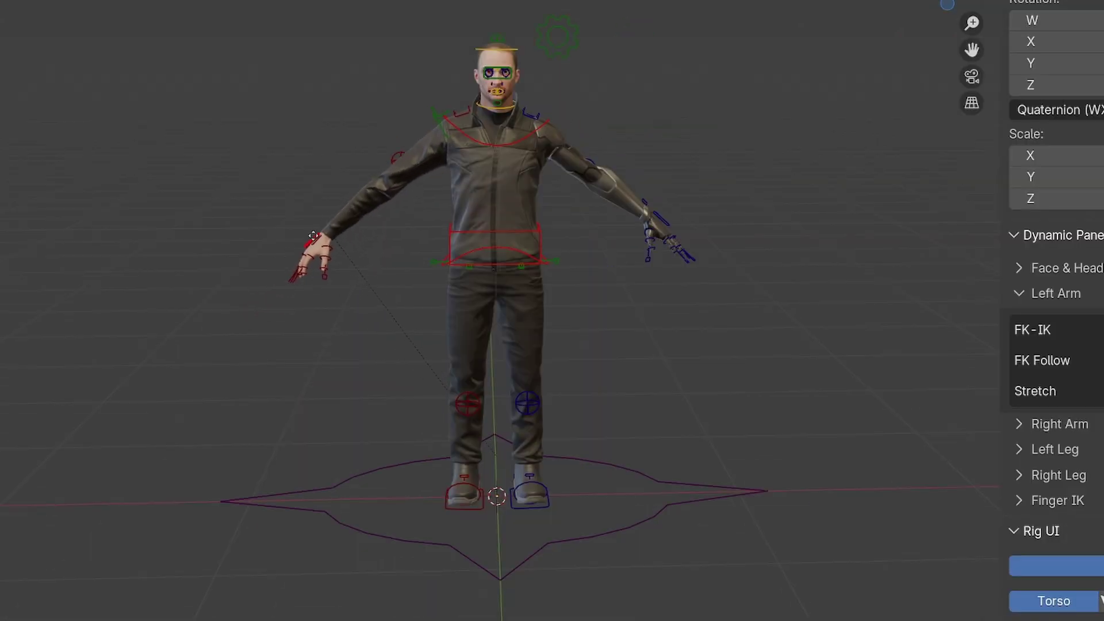
{"action": "left_click_drag", "start_coordinate": [562, 82], "coordinate": [427, 562]}
{"action": "key", "text": "Escape"}
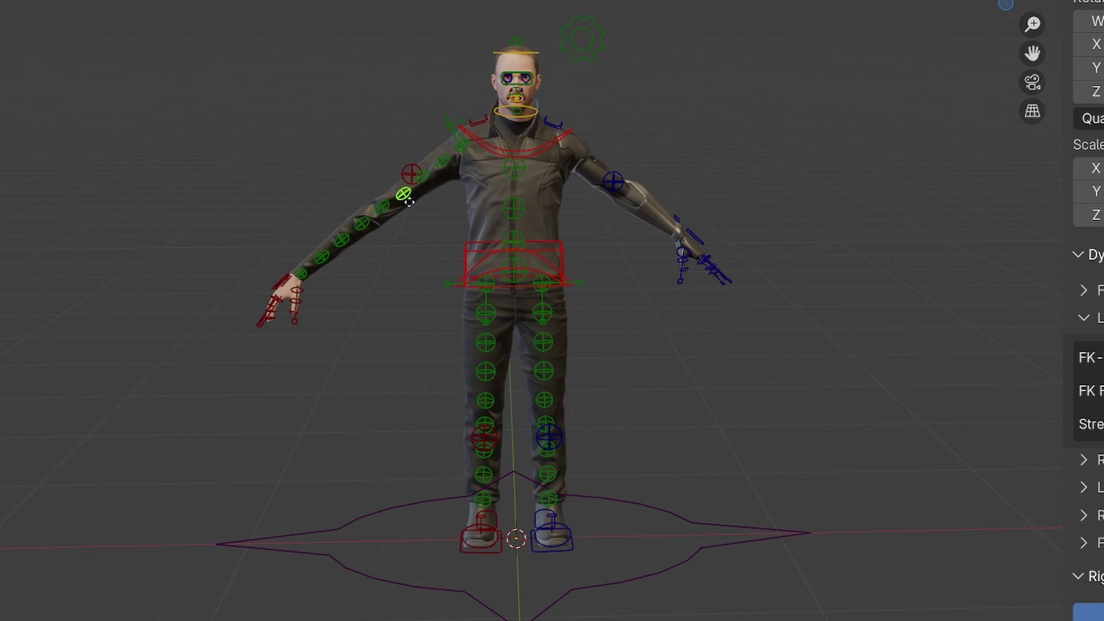
- Bend the forearm and thigh with tweak controls and shift the torso
{"action": "left_click_drag", "start_coordinate": [405, 198], "coordinate": [437, 173]}
{"action": "mouse_move", "coordinate": [360, 225]}
{"action": "left_mouse_down"}
{"action": "mouse_move", "coordinate": [369, 242]}
{"action": "mouse_move", "coordinate": [316, 248]}
{"action": "left_mouse_up"}
{"action": "mouse_move", "coordinate": [485, 342]}
{"action": "left_mouse_down"}
{"action": "mouse_move", "coordinate": [471, 359]}
{"action": "mouse_move", "coordinate": [422, 363]}
{"action": "left_mouse_up"}
{"action": "left_click_drag", "start_coordinate": [513, 207], "coordinate": [574, 325]}
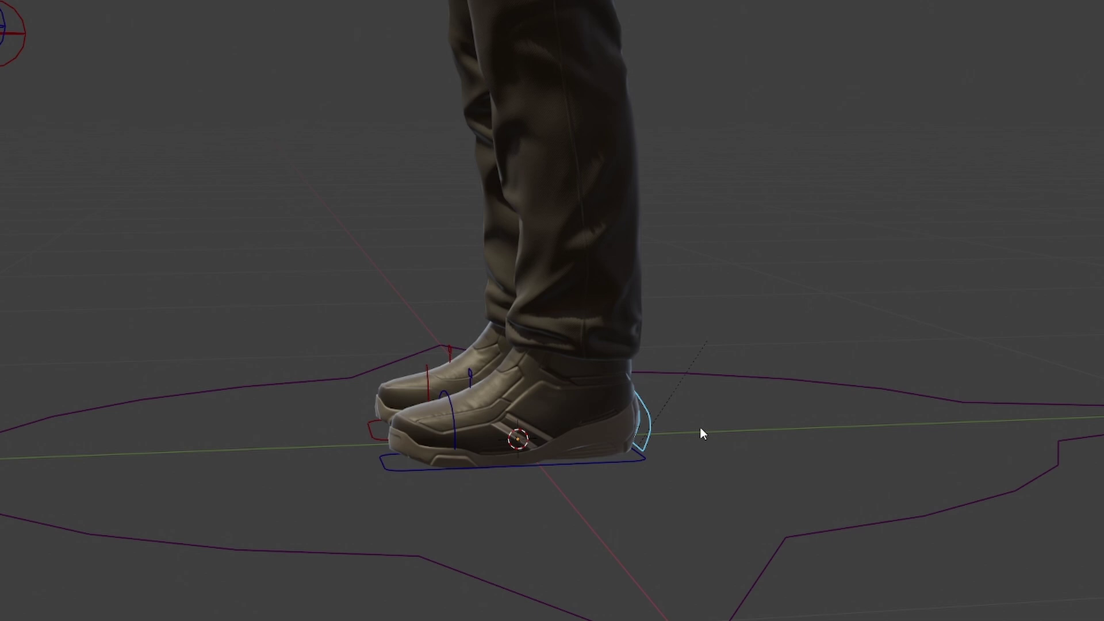
- Rotate the foot control on X to lift the heel, then cancel to flatten it
{"action": "key", "text": "r"}
{"action": "key", "text": "x"}
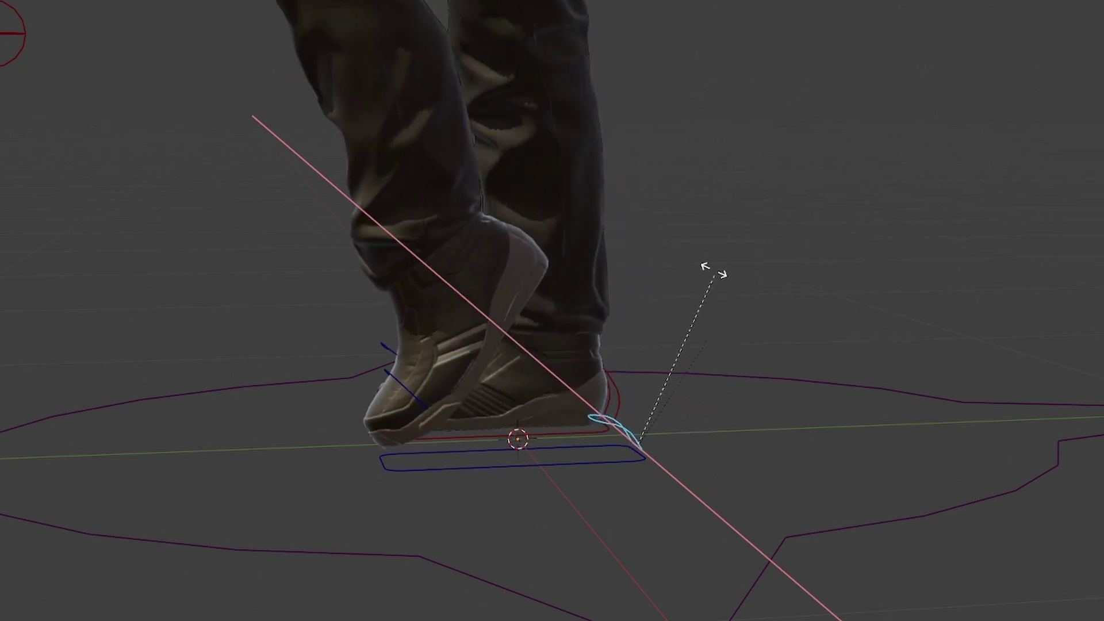
{"action": "key", "text": "Escape"}
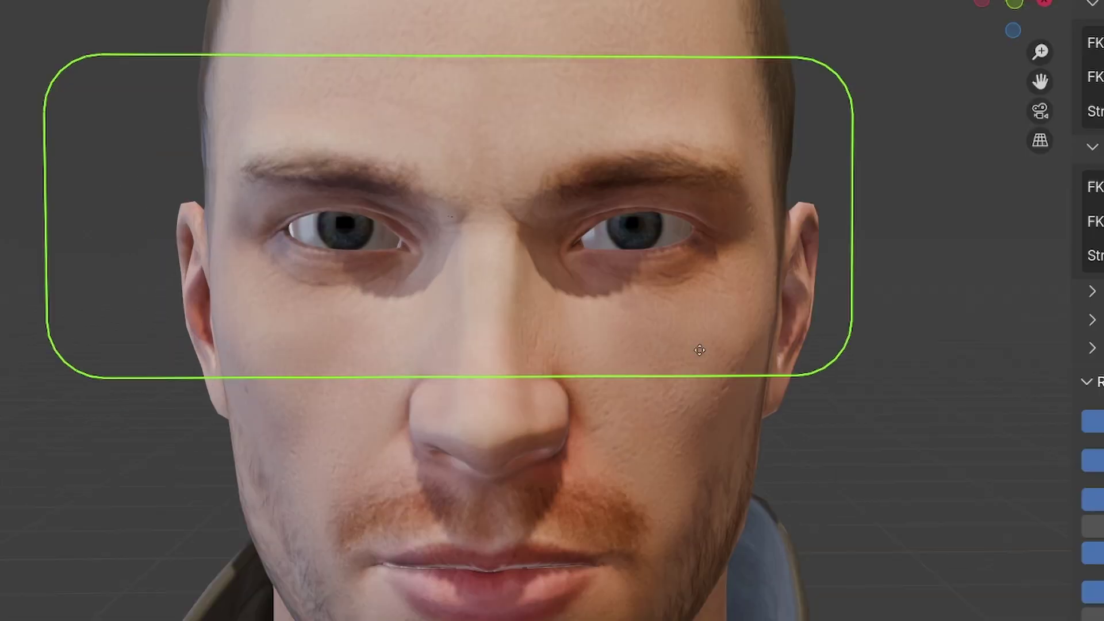
- Move the eye target, view the open mouth, and scrub mouth_open_smile_fix.L to full strength
{"action": "key", "text": "g"}
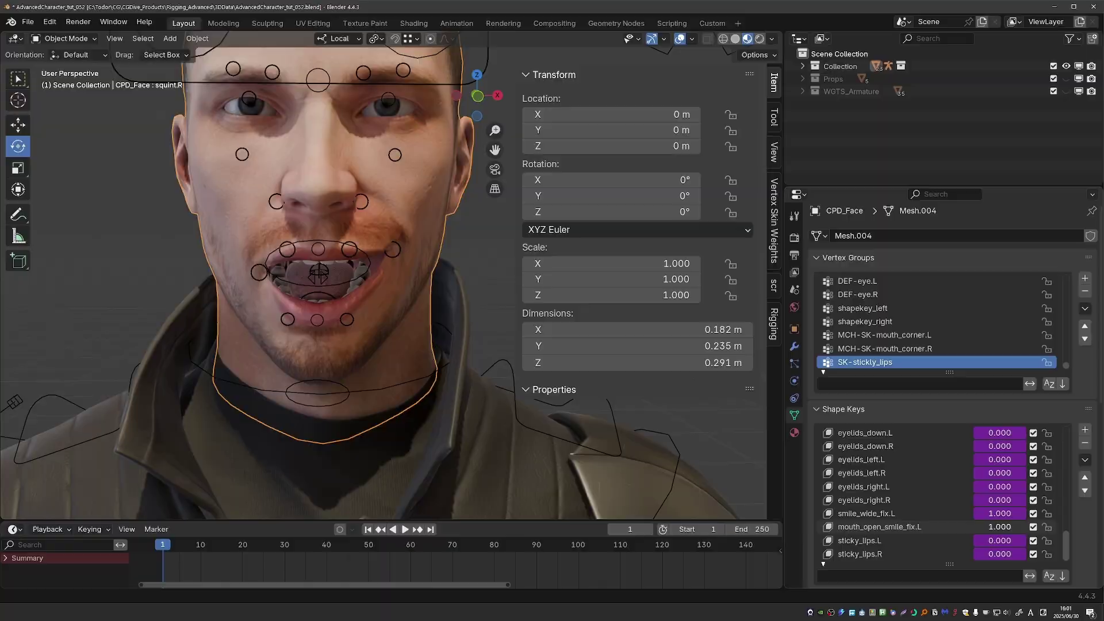
{"action": "key", "text": "n"}
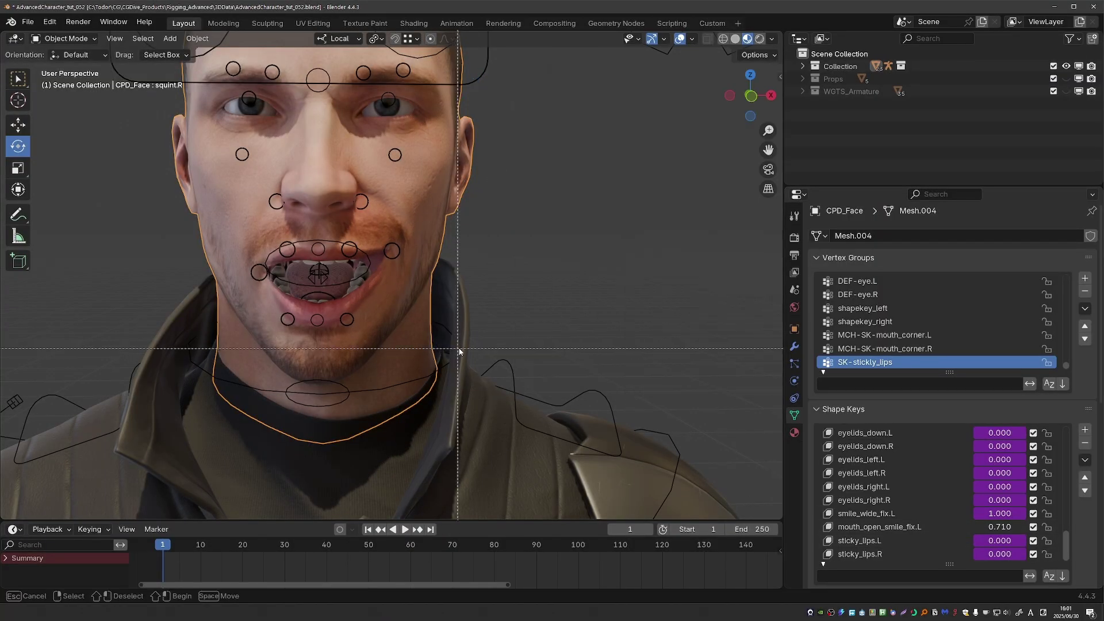
{"action": "mouse_move", "coordinate": [491, 346]}
{"action": "middle_mouse_down"}
{"action": "mouse_move", "coordinate": [536, 341]}
{"action": "mouse_move", "coordinate": [518, 338]}
{"action": "middle_mouse_up"}
{"action": "scroll", "coordinate": [536, 341], "scroll_direction": "up", "scroll_amount": 5}
{"action": "key", "text": "BackSpace"}
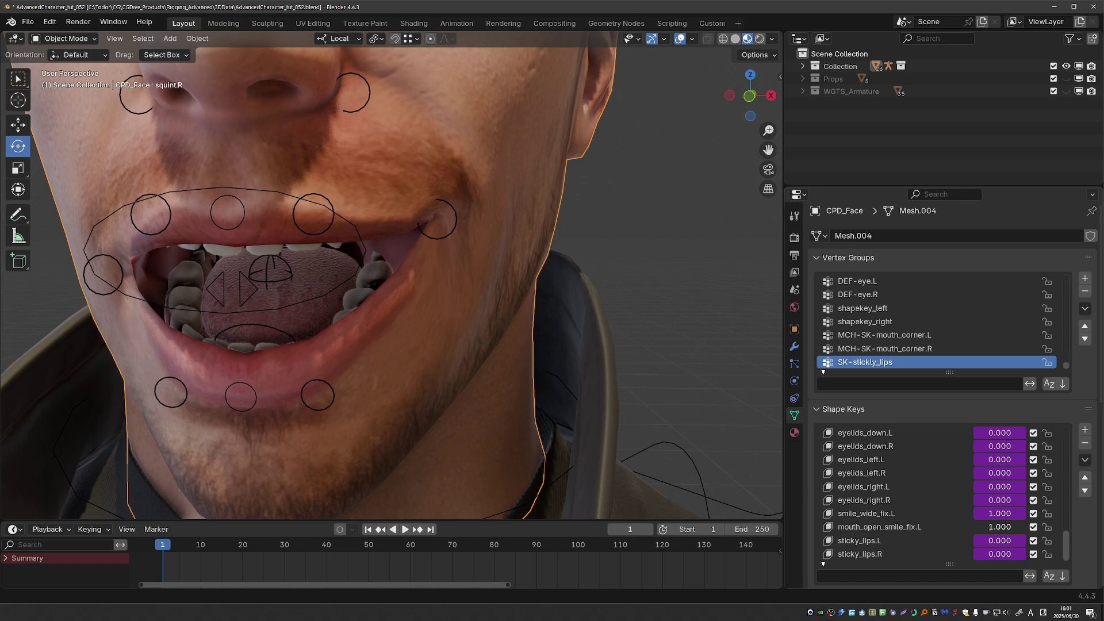
{"action": "left_click_drag", "start_coordinate": [1000, 526], "coordinate": [1000, 526]}
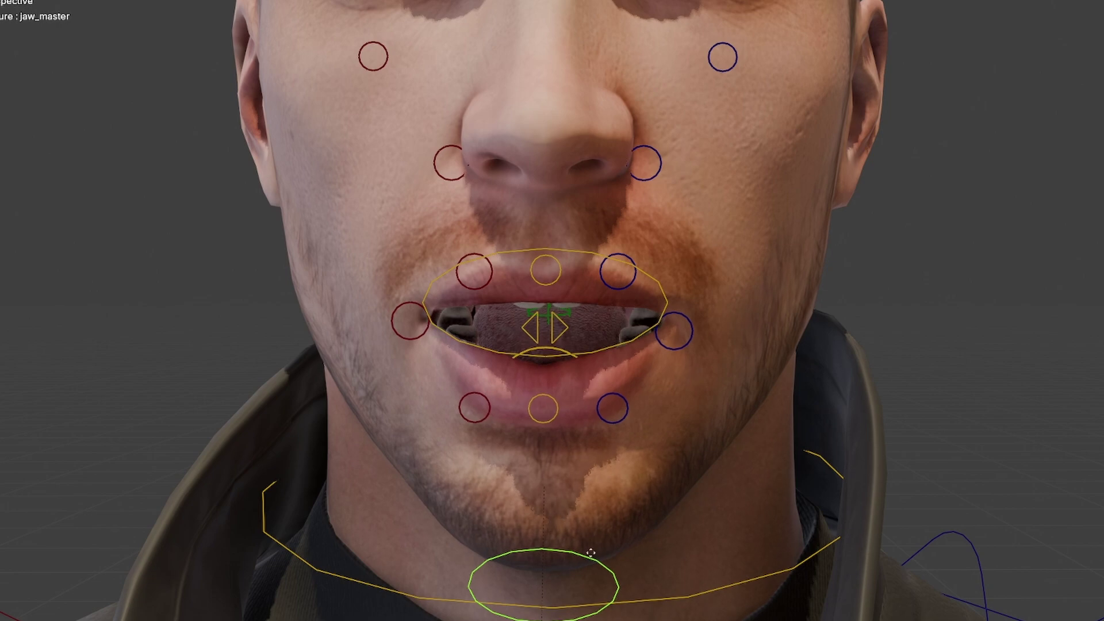
- Select the central lip control and pull the left mouth corner up into a smile
{"action": "left_click", "coordinate": [567, 339]}
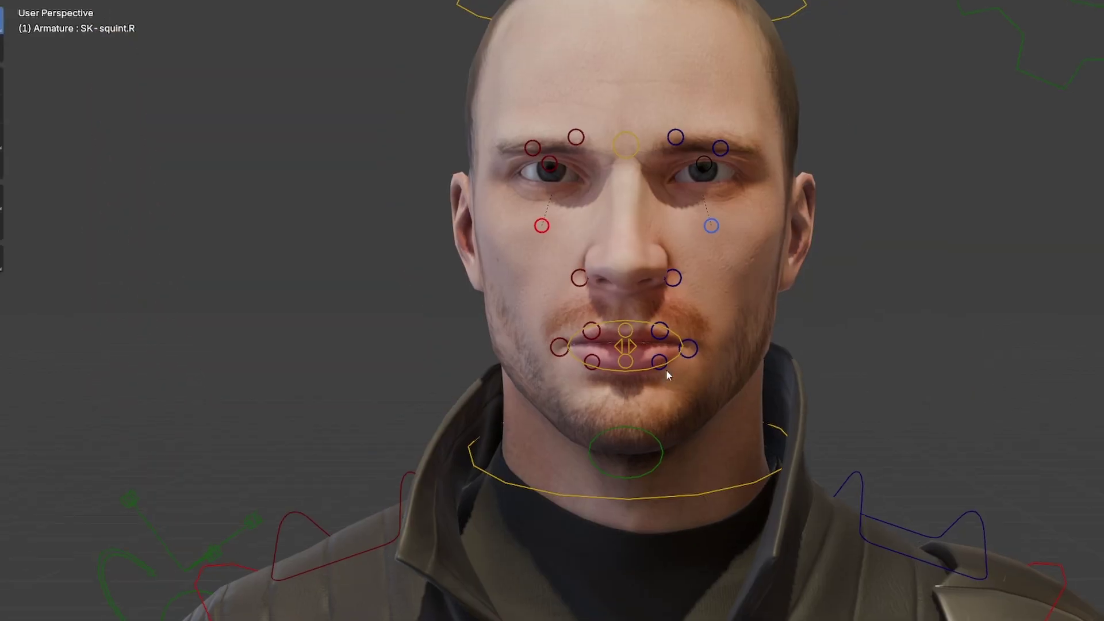
{"action": "left_click_drag", "start_coordinate": [690, 374], "coordinate": [717, 345]}
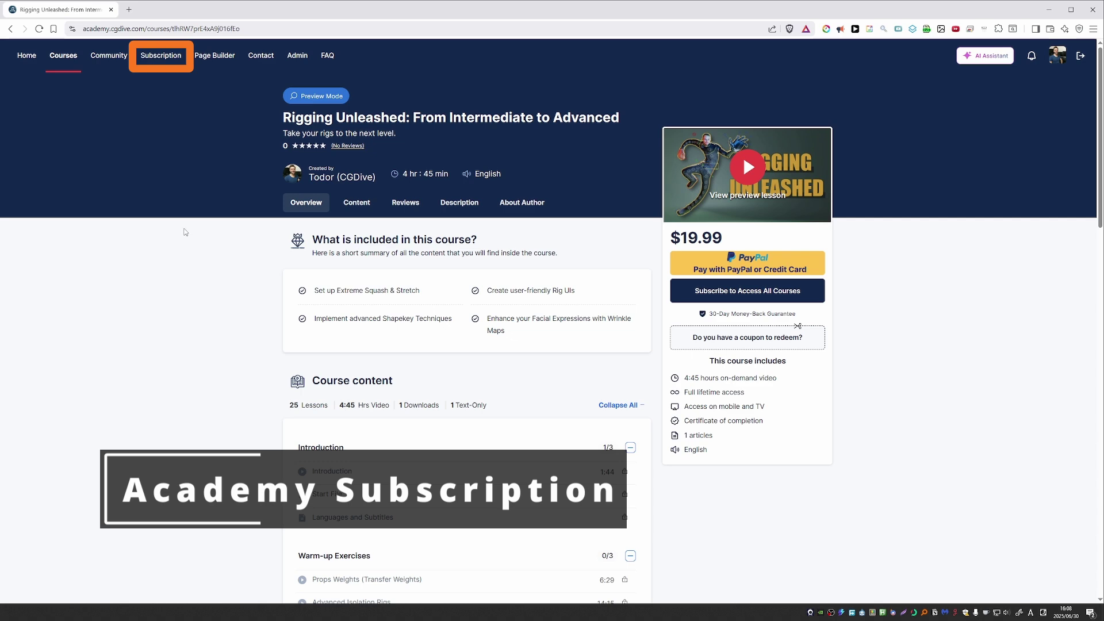
- Go to the CGDive Academy Subscription Plans page
{"action": "left_click", "coordinate": [167, 57]}
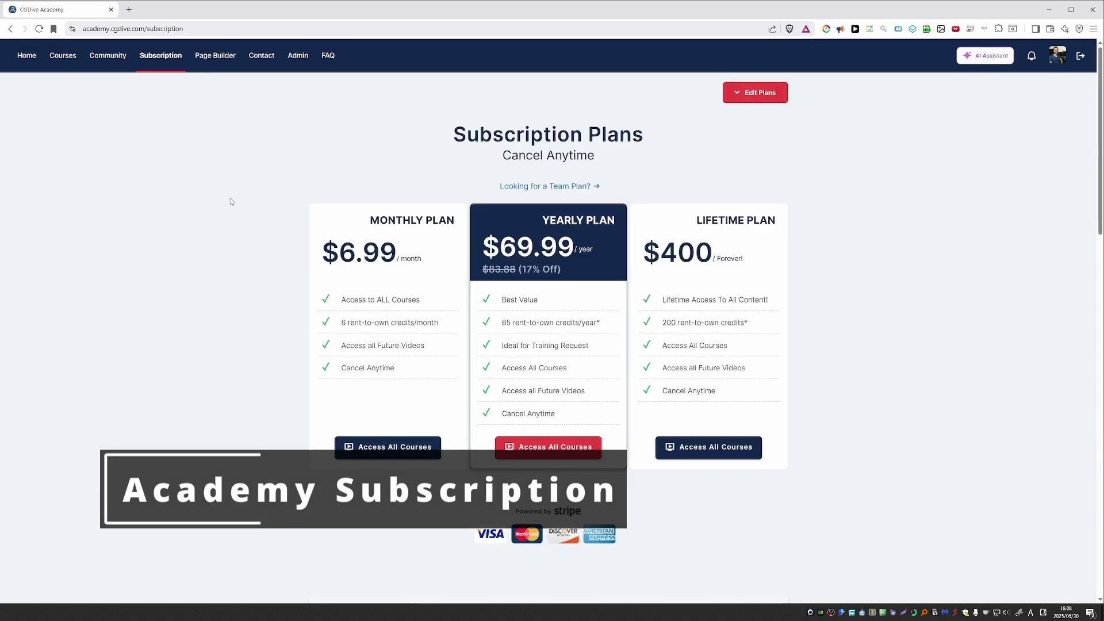